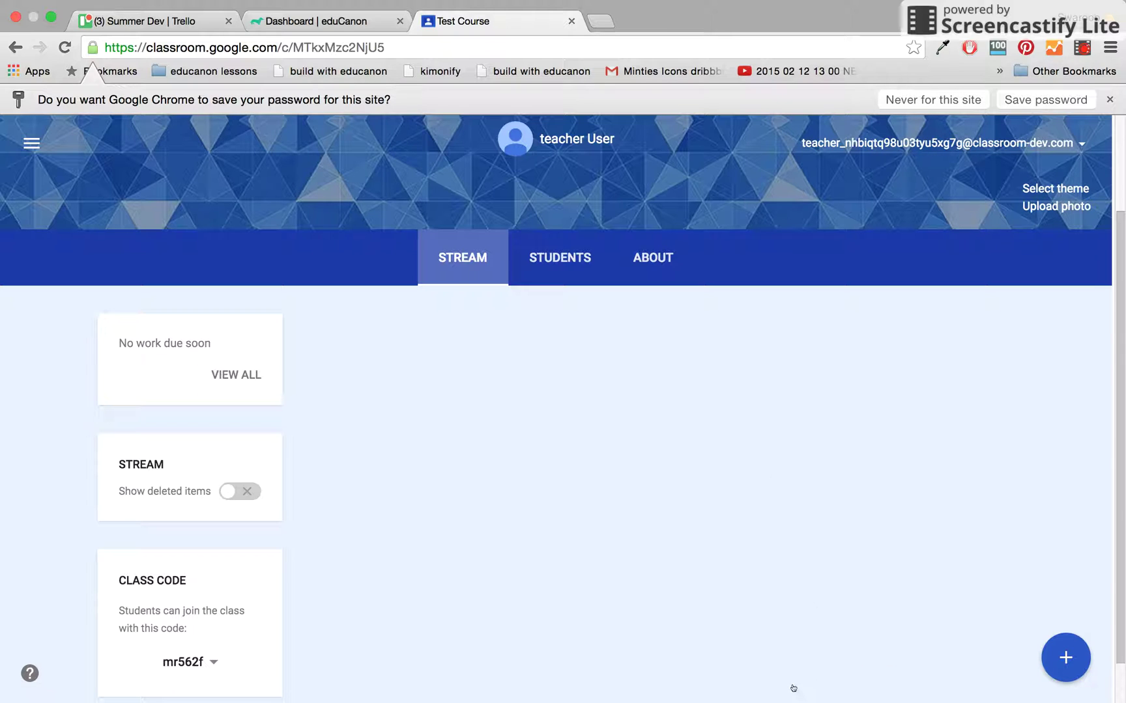
# Step: Show the new-post options (announcement, assignment, question, reuse) on the Test Course stream
pyautogui.click(1065, 657)
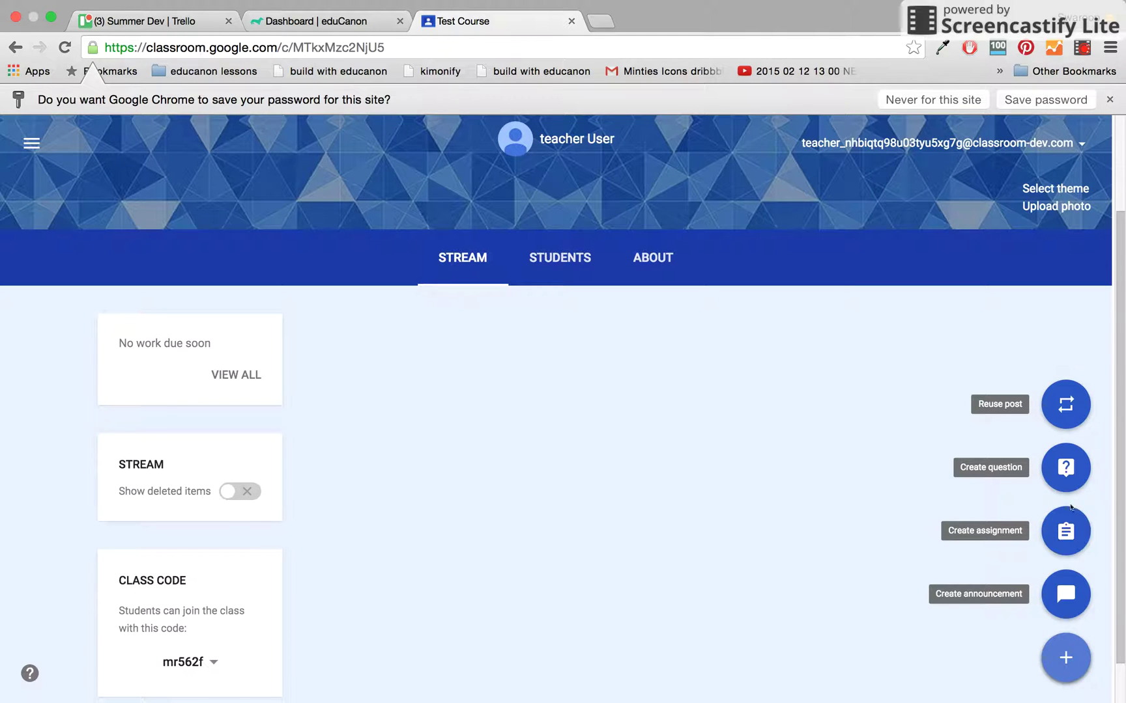
# Step: Start an assignment titled 'SWBAT understand importance of education' and switch to the eduCanon dashboard
pyautogui.click(1065, 530)
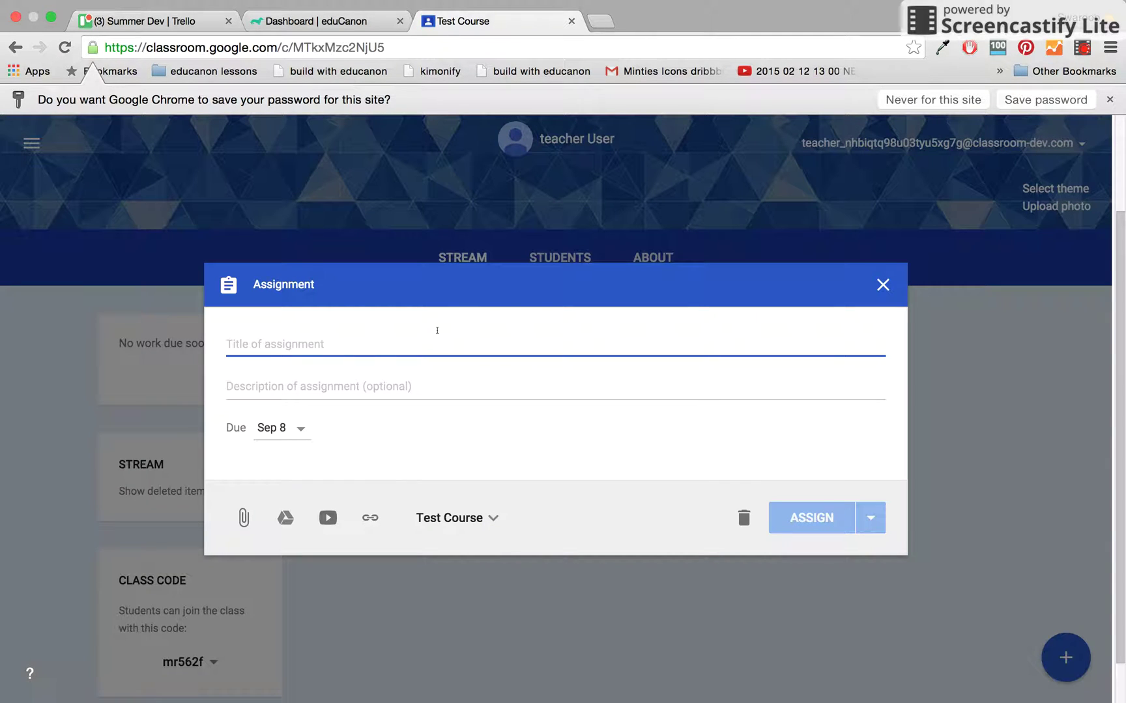
pyautogui.write('SW')
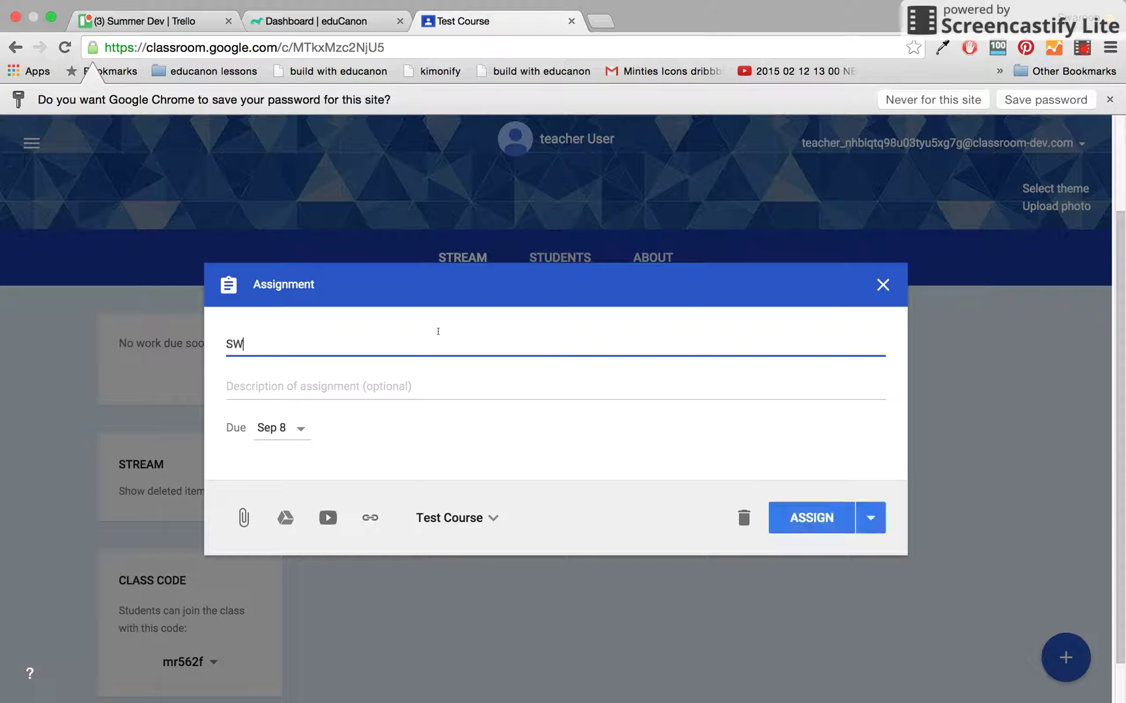
pyautogui.write('BAT und')
pyautogui.write('erstand importance of ')
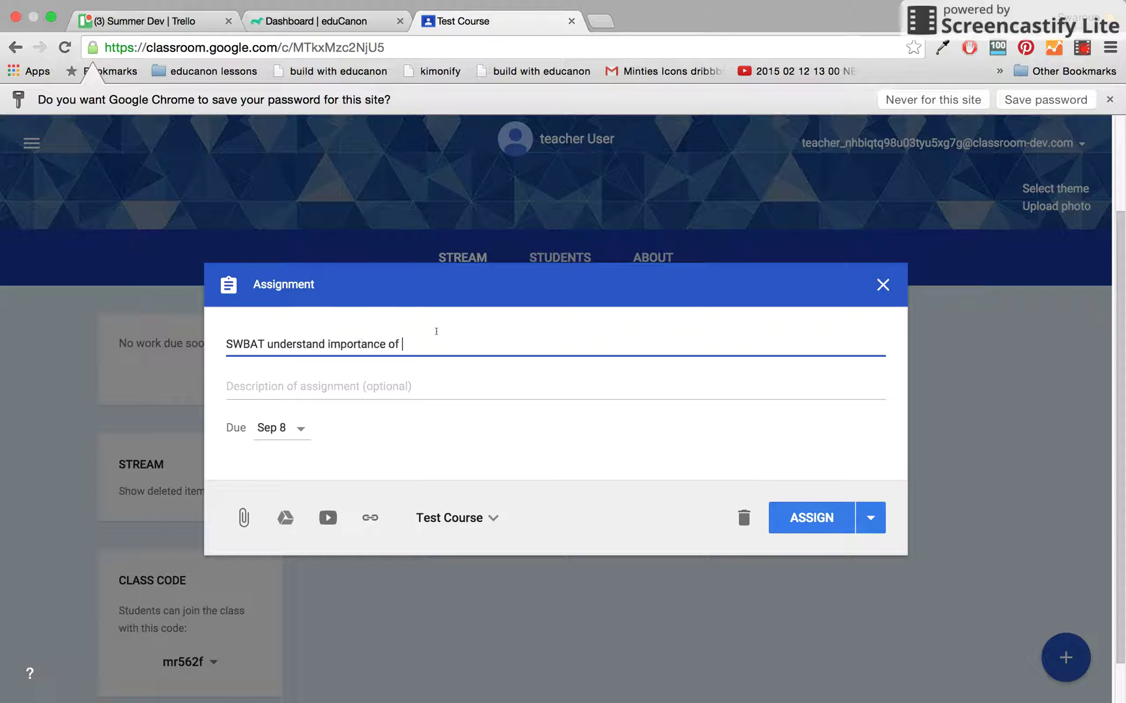
pyautogui.write('education')
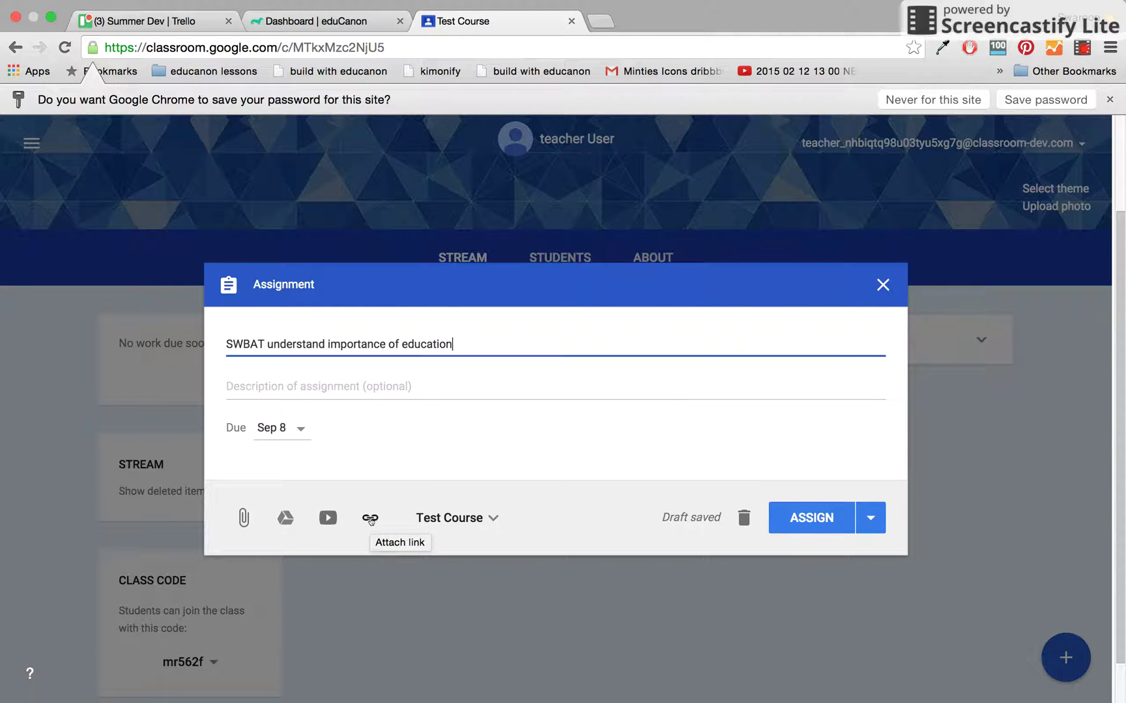
pyautogui.click(333, 21)
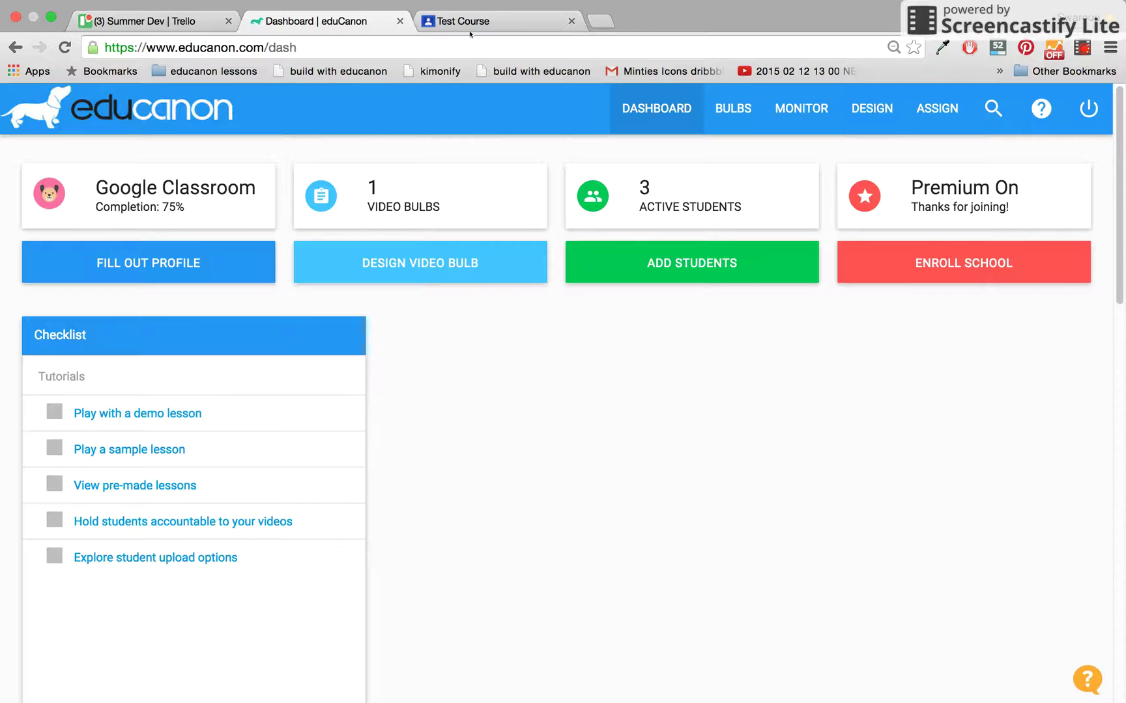
# Step: Open the Rita Person video bulb's share panel in Bulbs and select its student share URL
pyautogui.click(732, 109)
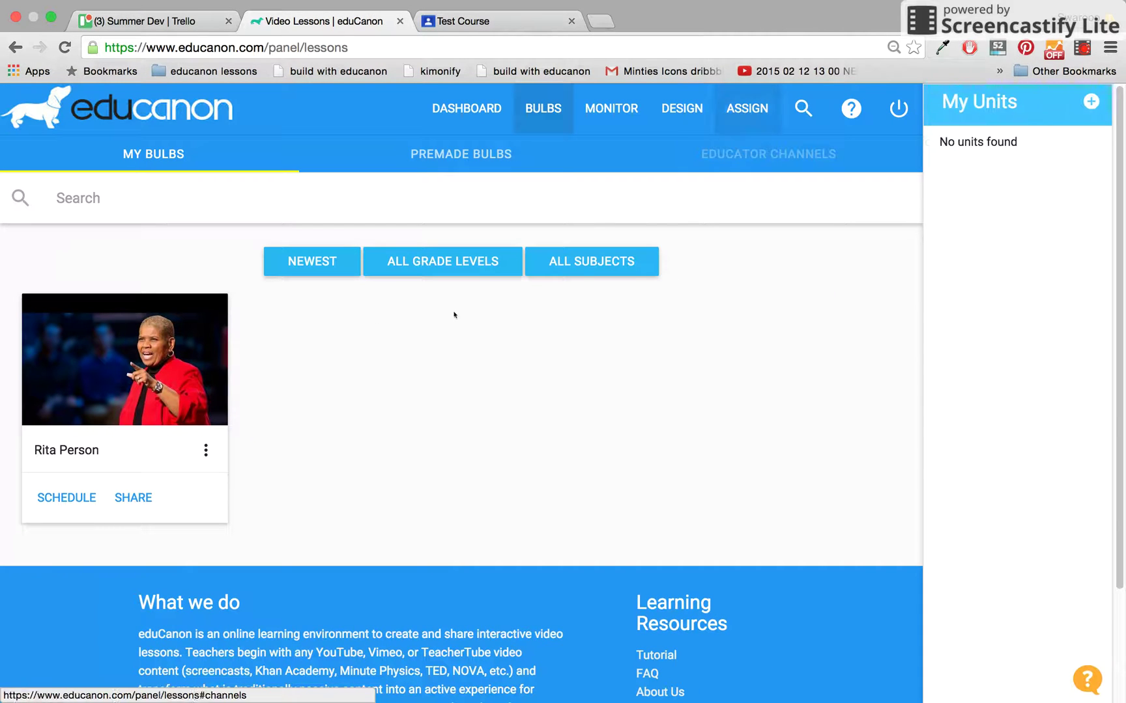
pyautogui.click(132, 498)
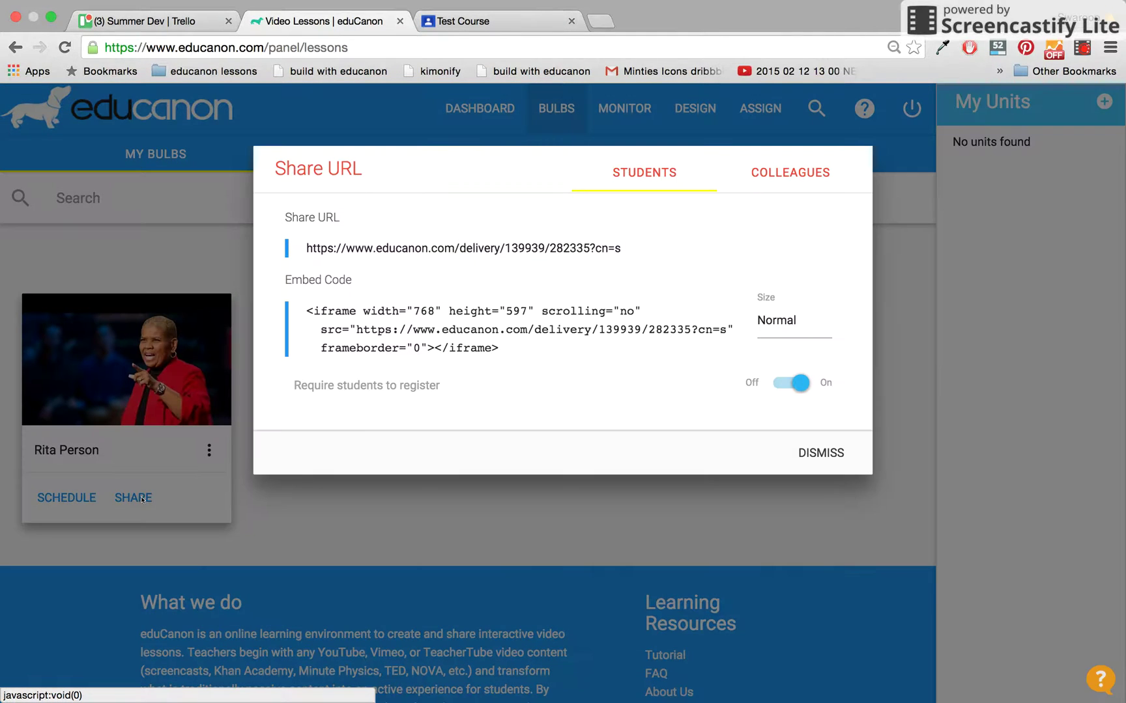
pyautogui.doubleClick(398, 247)
pyautogui.click(398, 248)
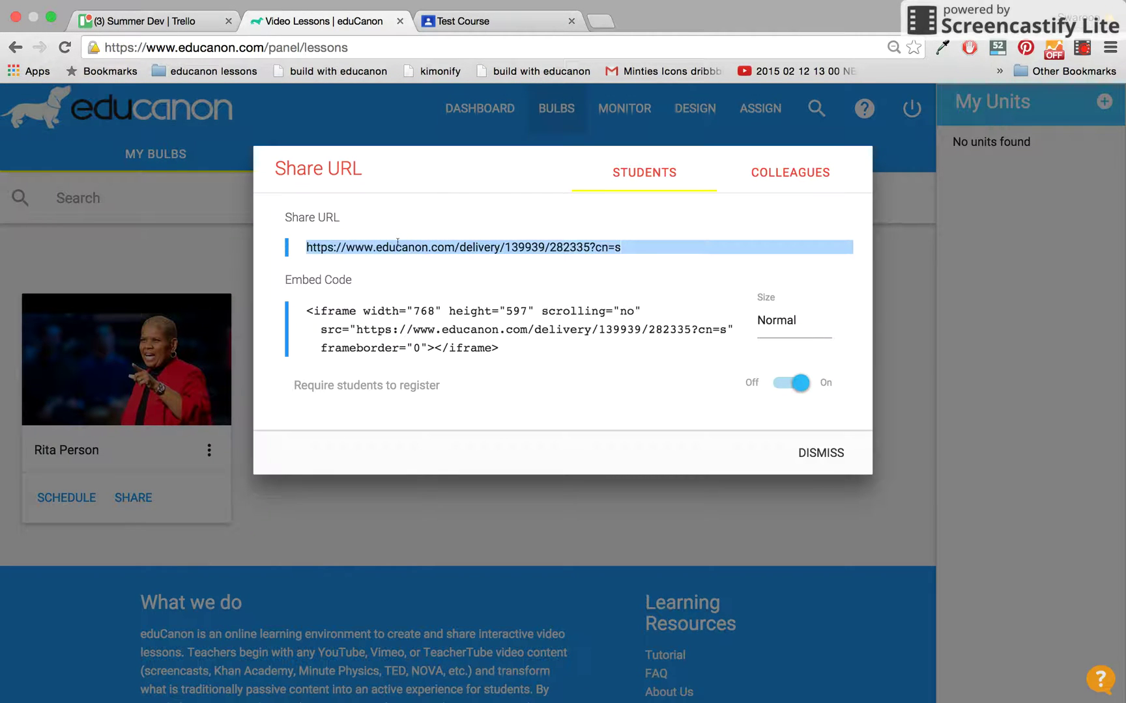
# Step: Attach the pasted eduCanon share URL to the assignment draft and assign it to Test Course
pyautogui.click(466, 21)
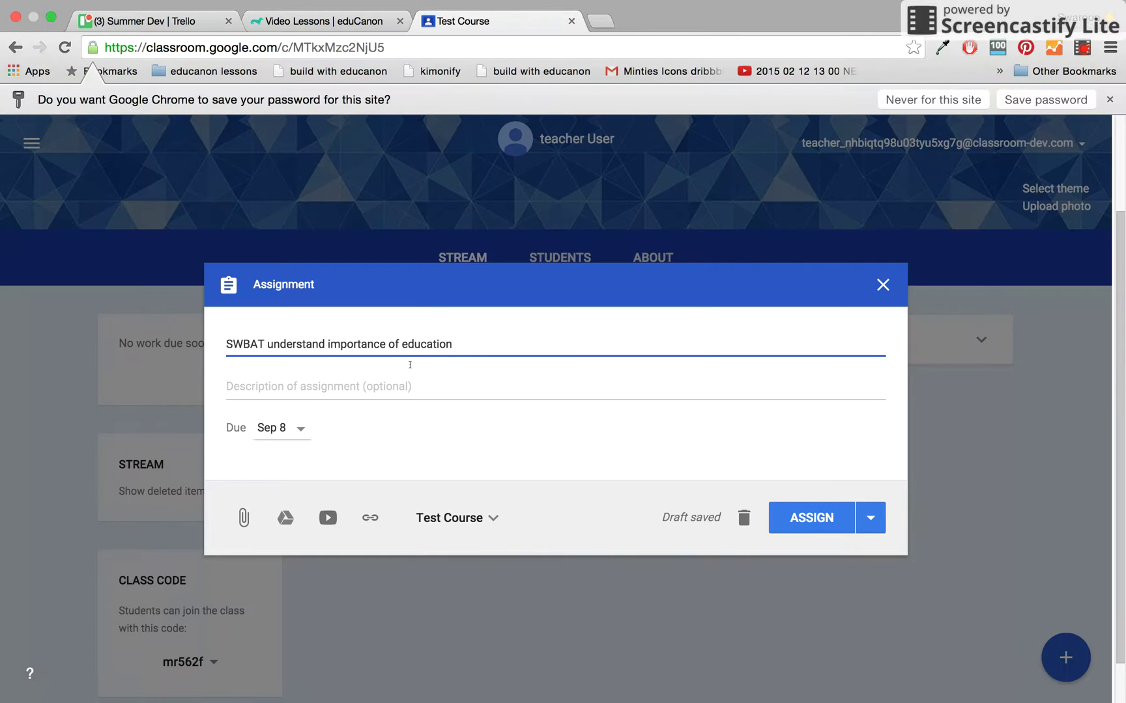
pyautogui.click(372, 388)
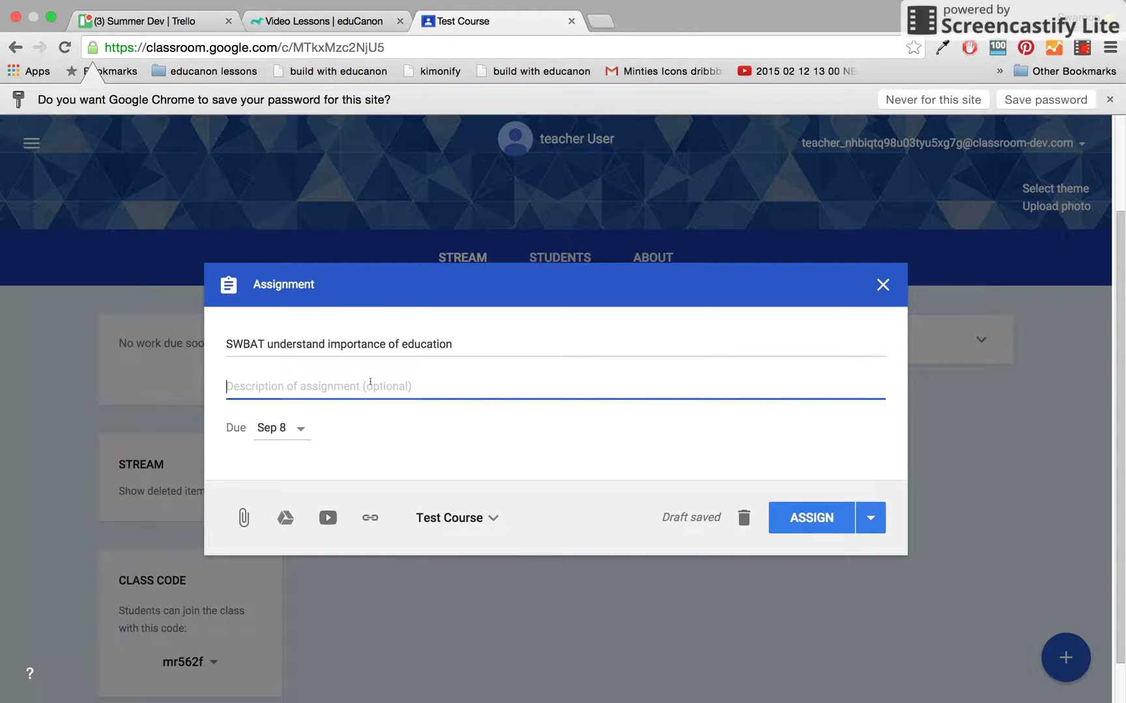
pyautogui.click(370, 518)
pyautogui.write('https://www.educanon.com/delivery/139939/282335?cn=s')
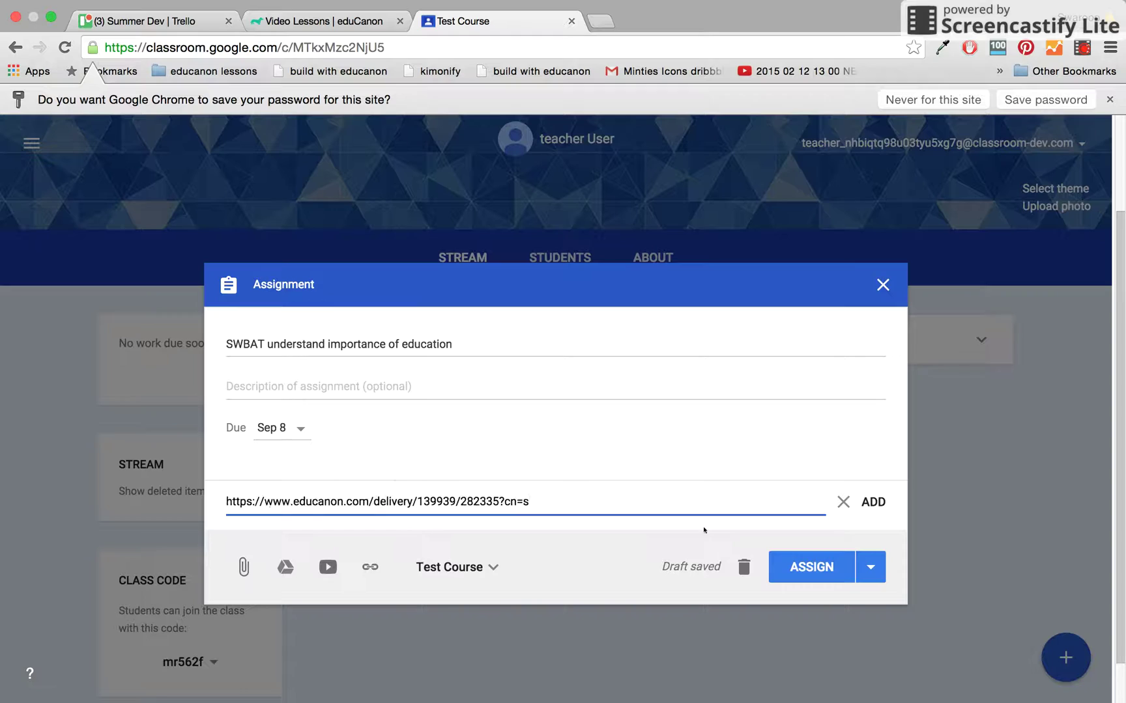
pyautogui.click(811, 567)
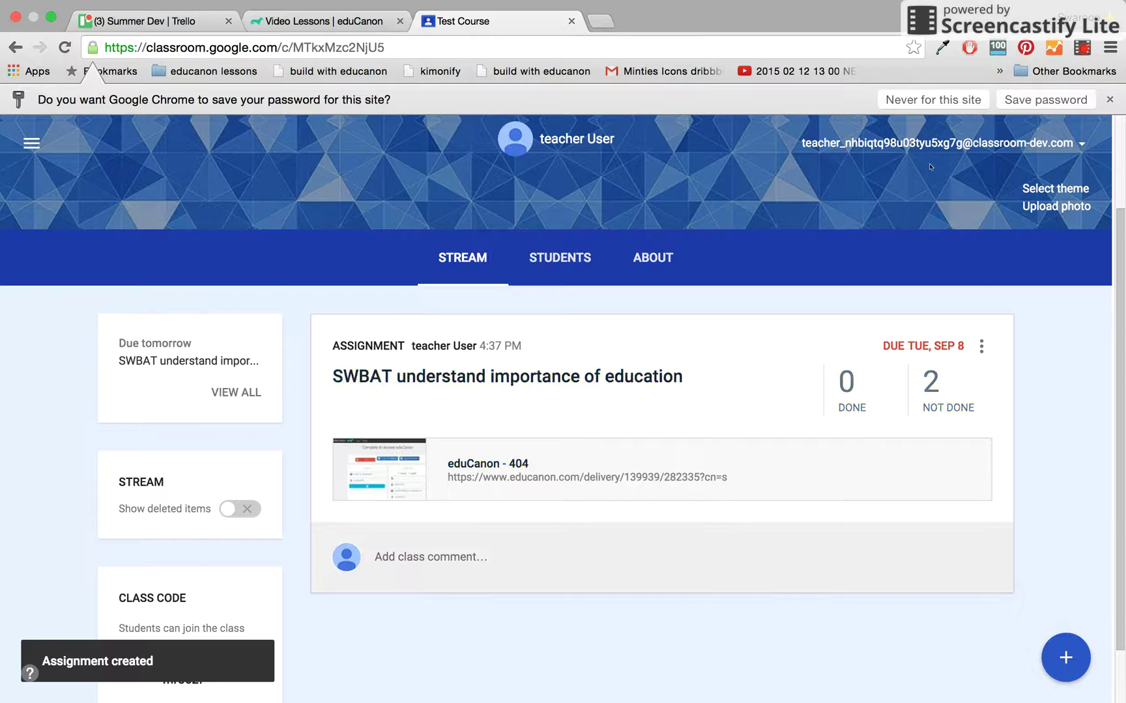
pyautogui.click(1082, 143)
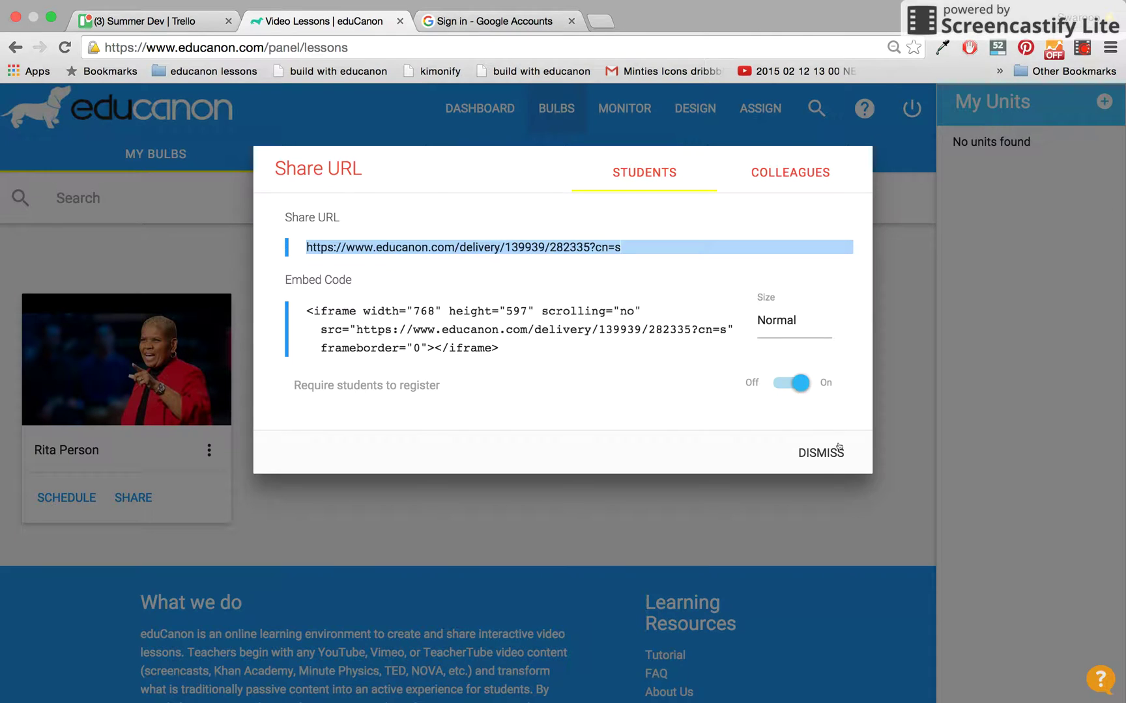
pyautogui.click(821, 454)
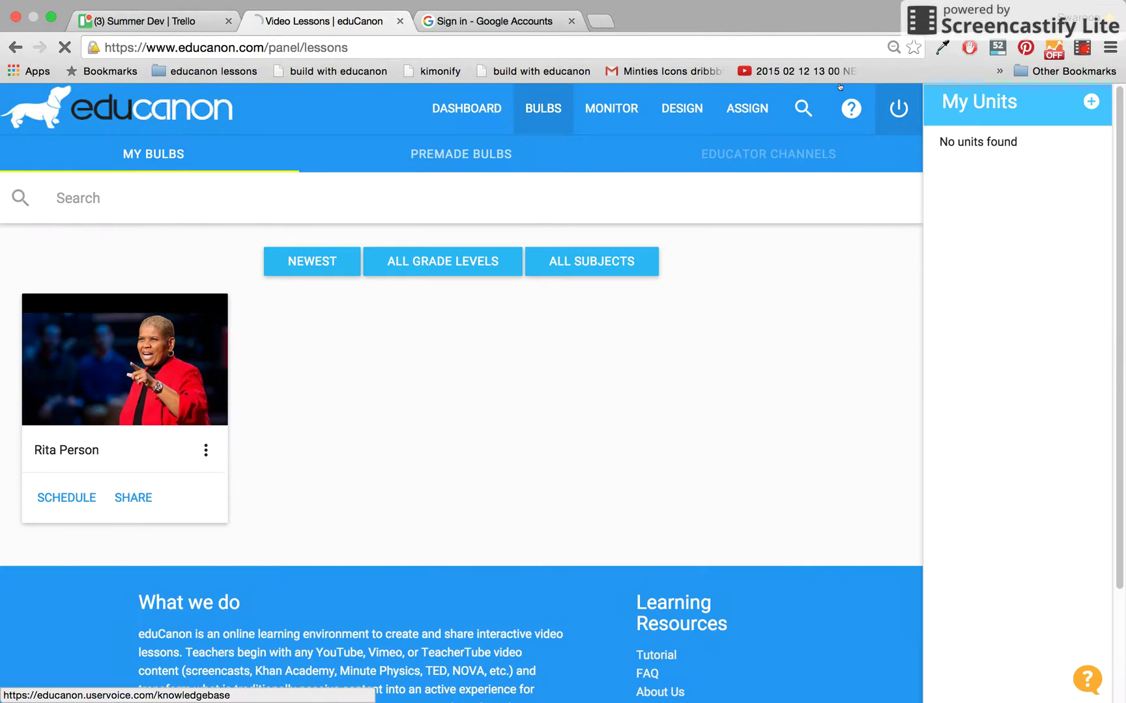
pyautogui.click(493, 20)
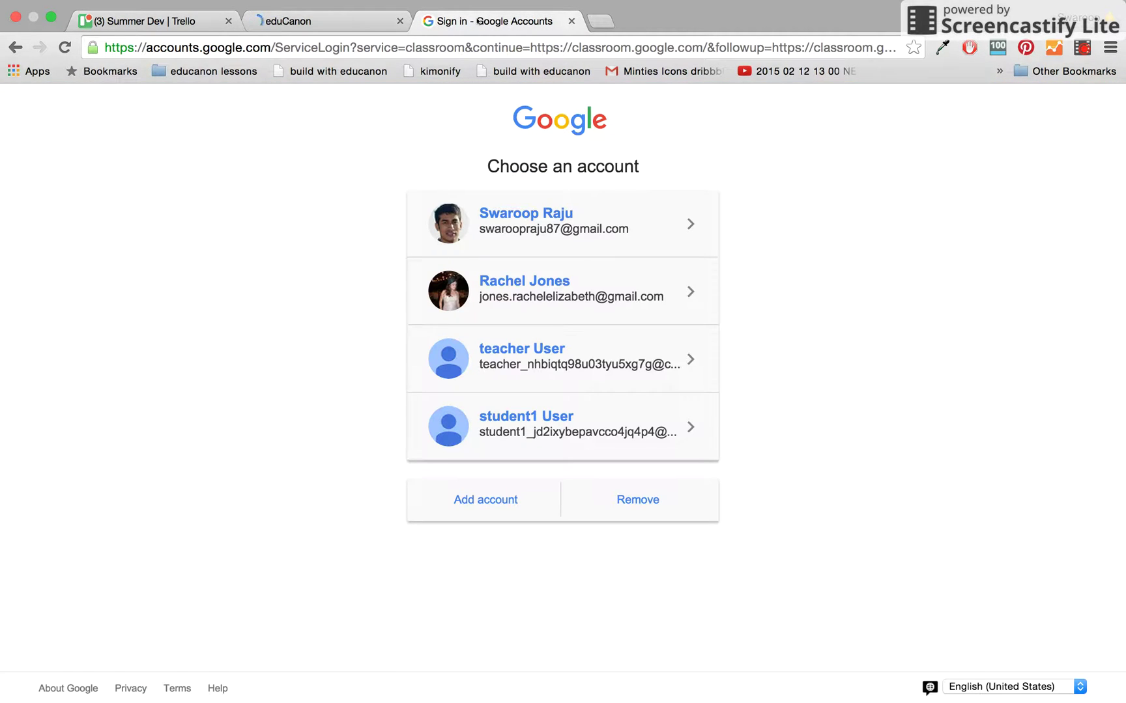
# Step: Sign in as student1, reaching the Classroom classes page showing Test Course
pyautogui.click(539, 440)
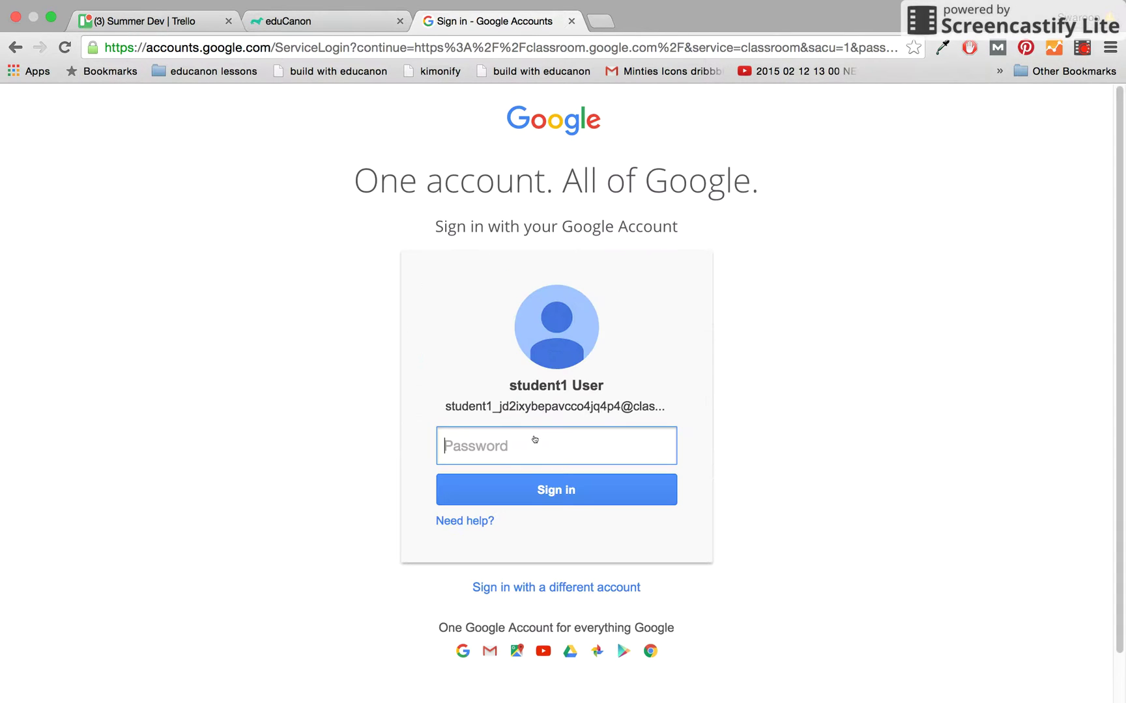
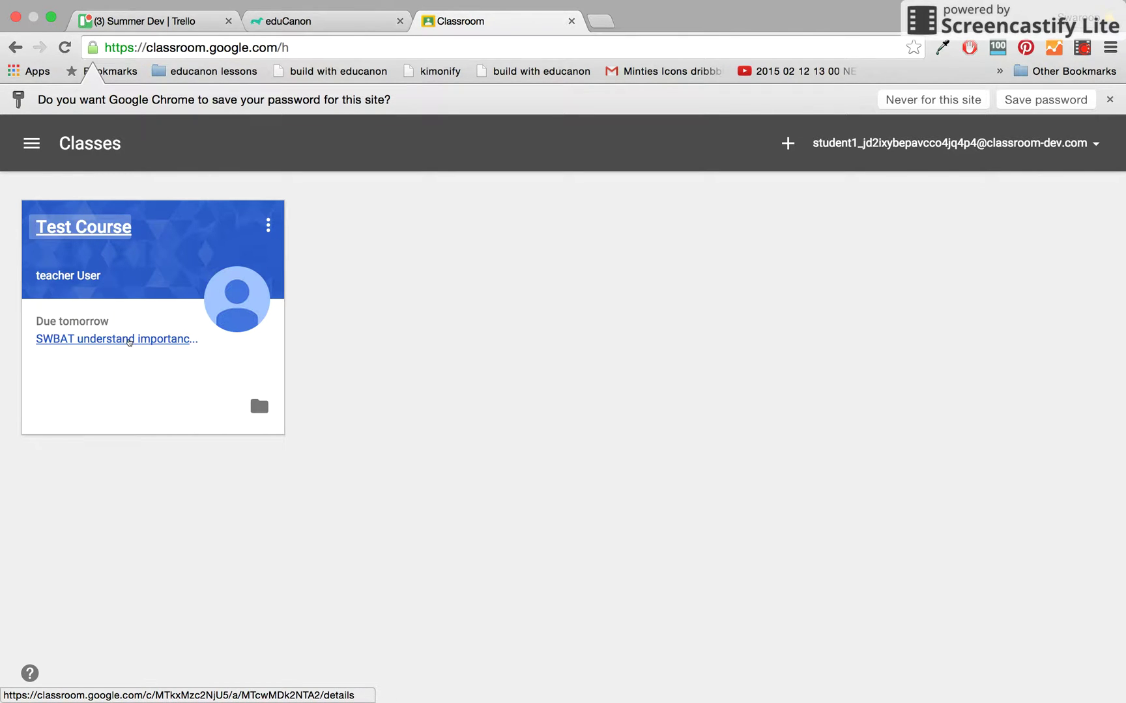
# Step: As student1, open the SWBAT assignment and follow its eduCanon attachment to eduCanon's login page
pyautogui.click(129, 340)
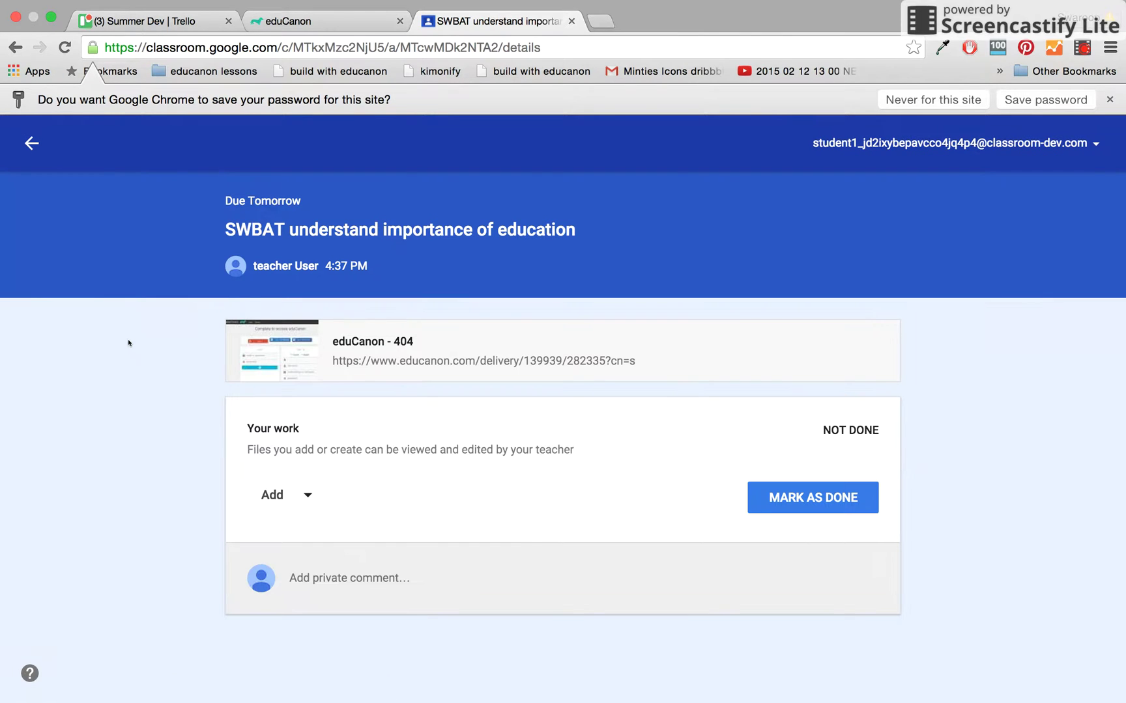
pyautogui.click(387, 350)
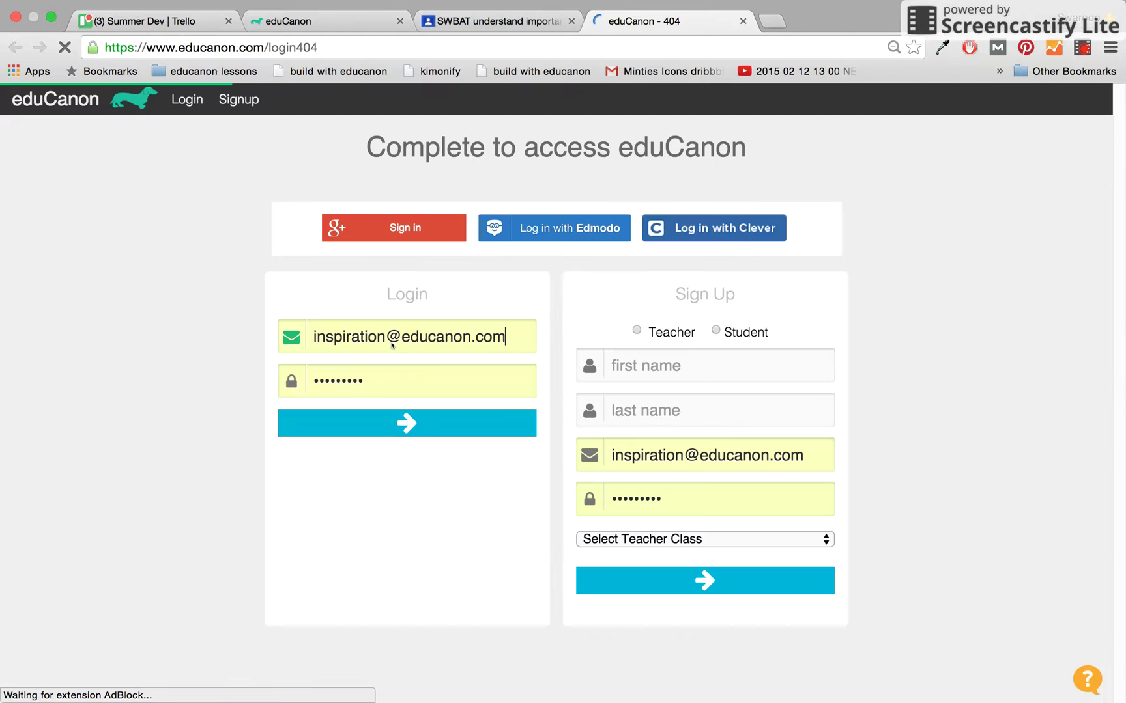
# Step: Log into eduCanon with Google and allow access, reaching the Rita Person video lesson
pyautogui.click(394, 235)
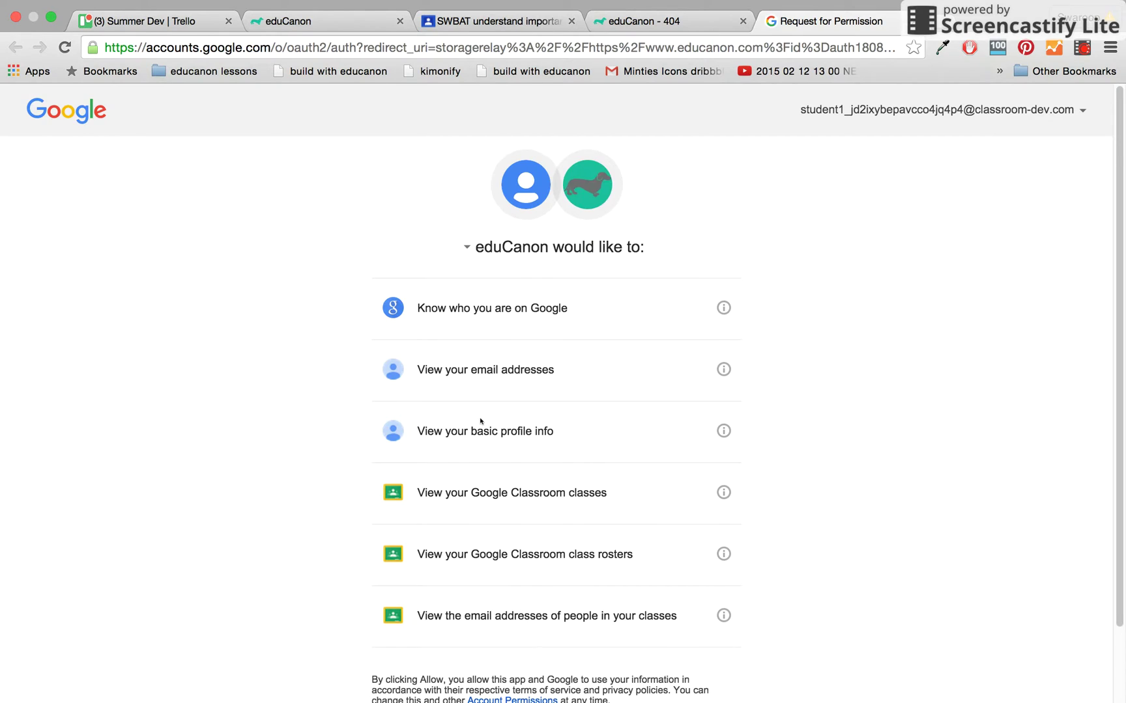
pyautogui.scroll(-3, 481, 421)
pyautogui.click(710, 663)
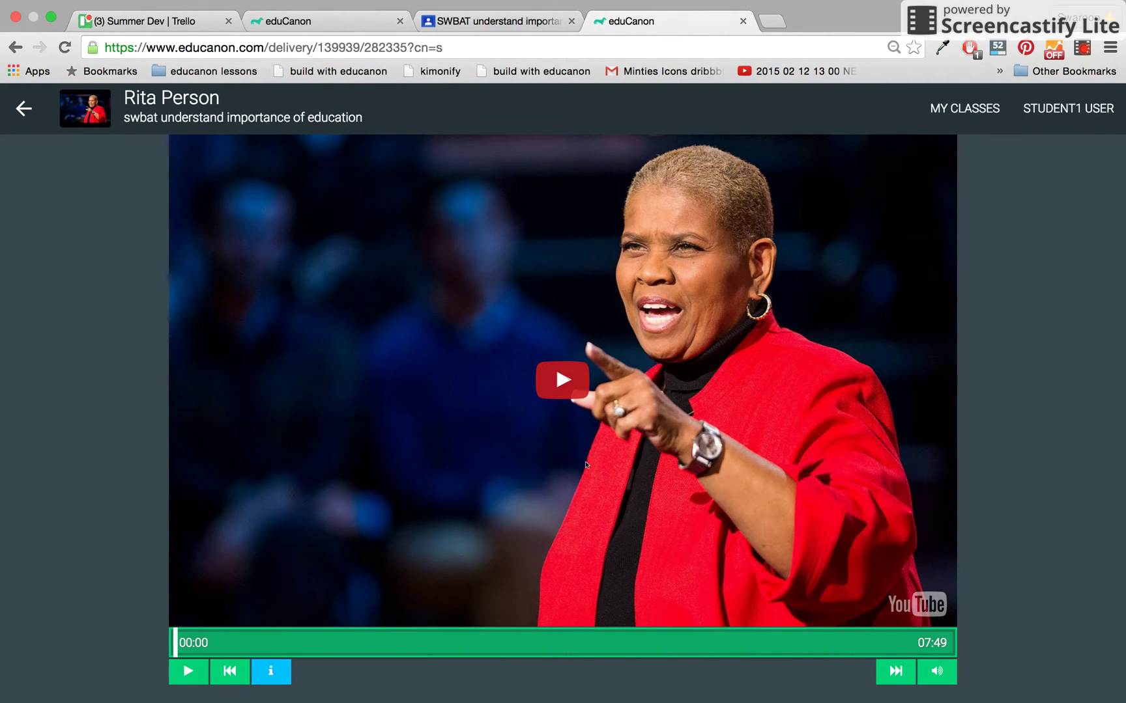
# Step: Play the Rita Person lesson video for about two seconds, then pause it
pyautogui.click(586, 465)
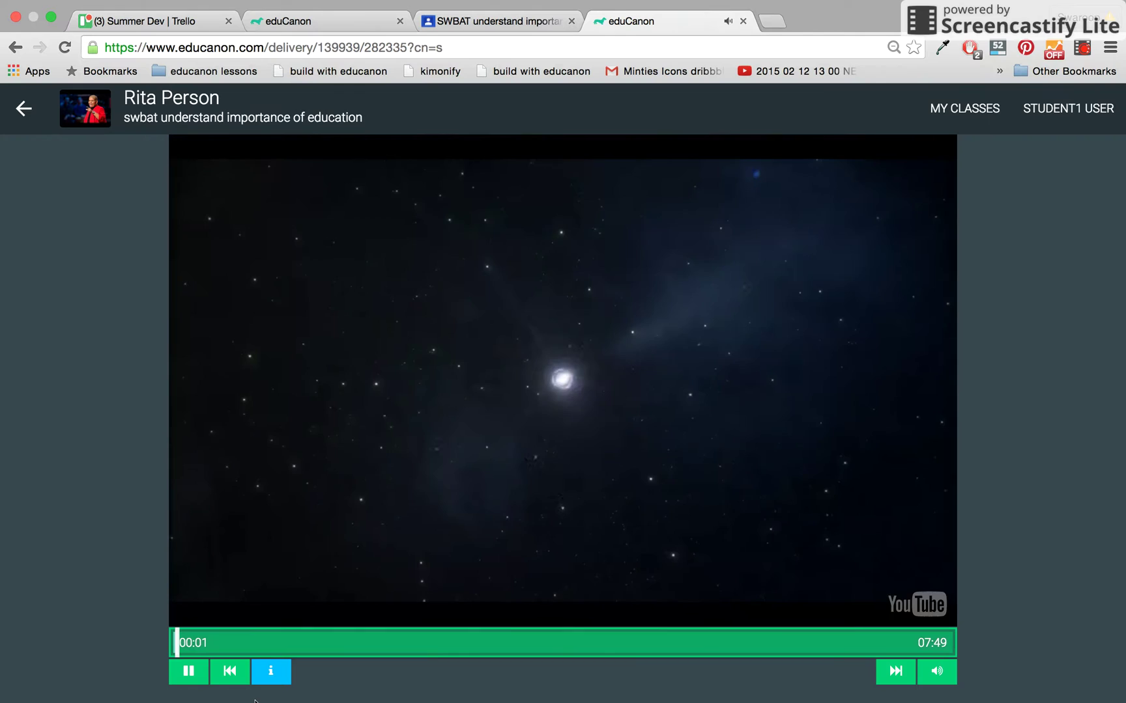
pyautogui.click(188, 671)
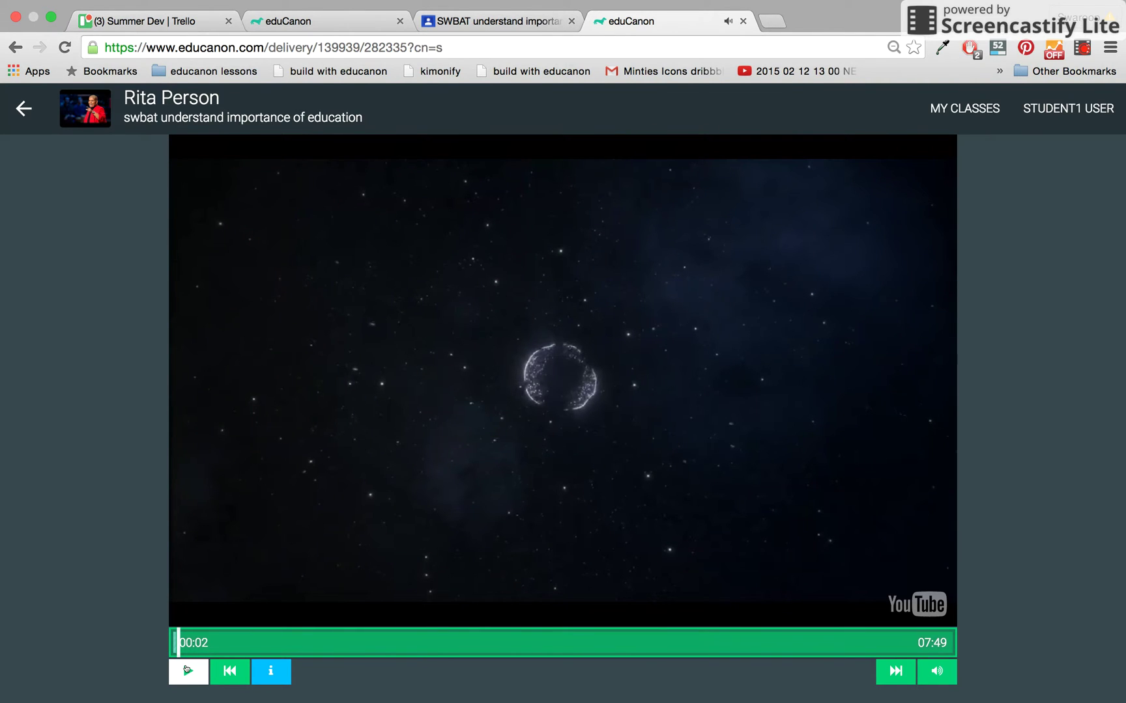